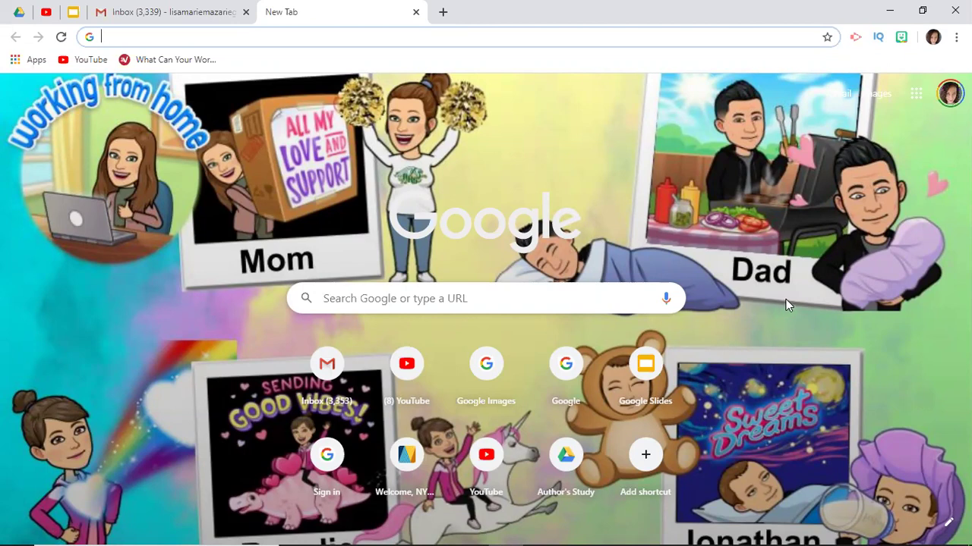
Launch Bitmoji from the second page of the Communication folder on the mirrored phone
click(889, 11)
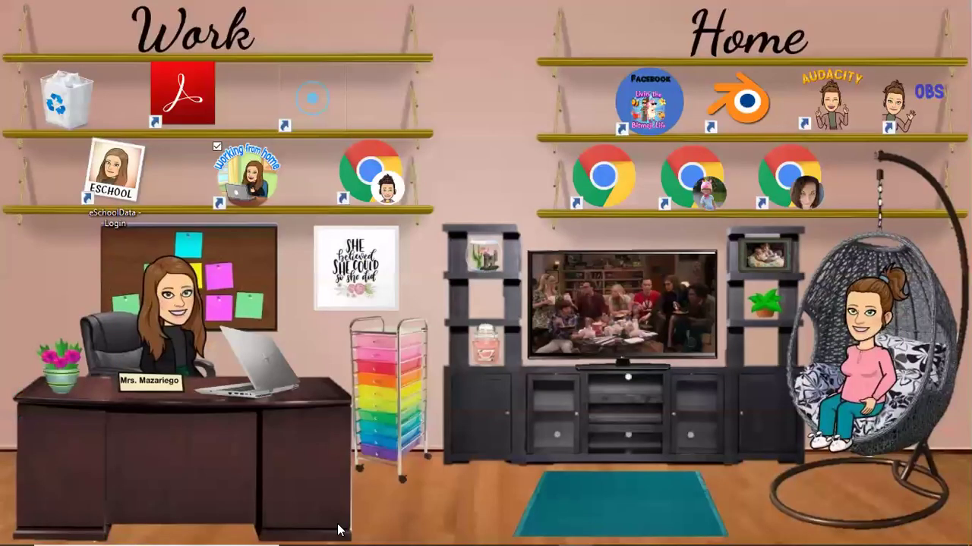
click(610, 532)
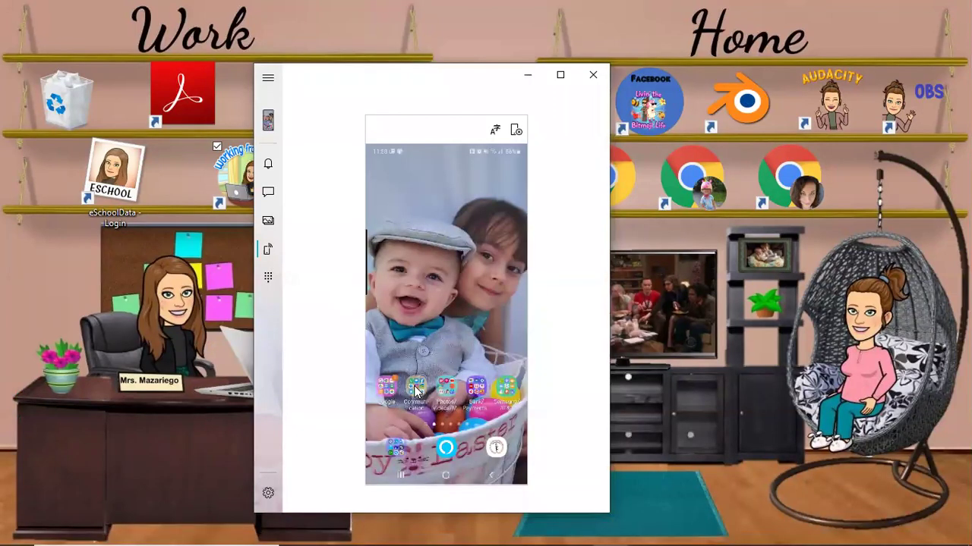
click(416, 389)
scroll(499, 332, down, 2)
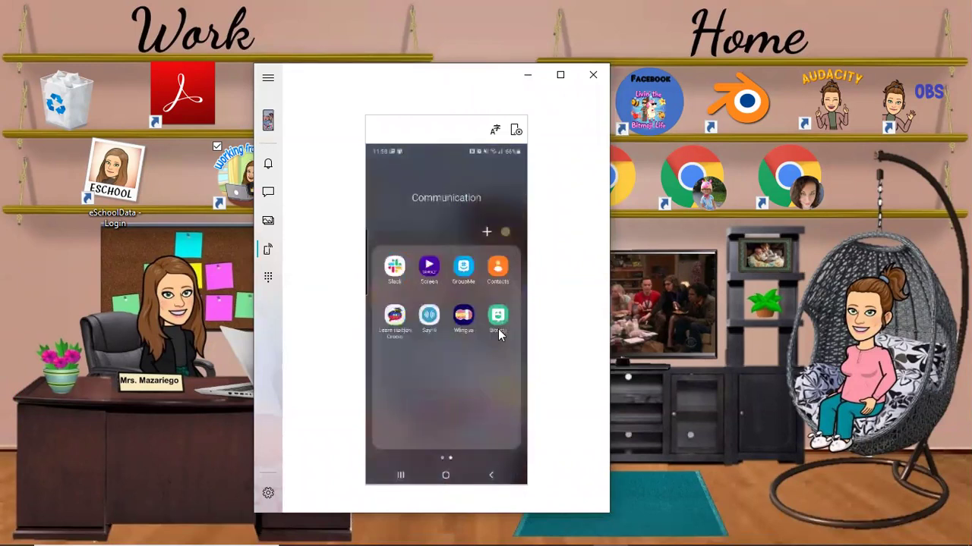
click(498, 329)
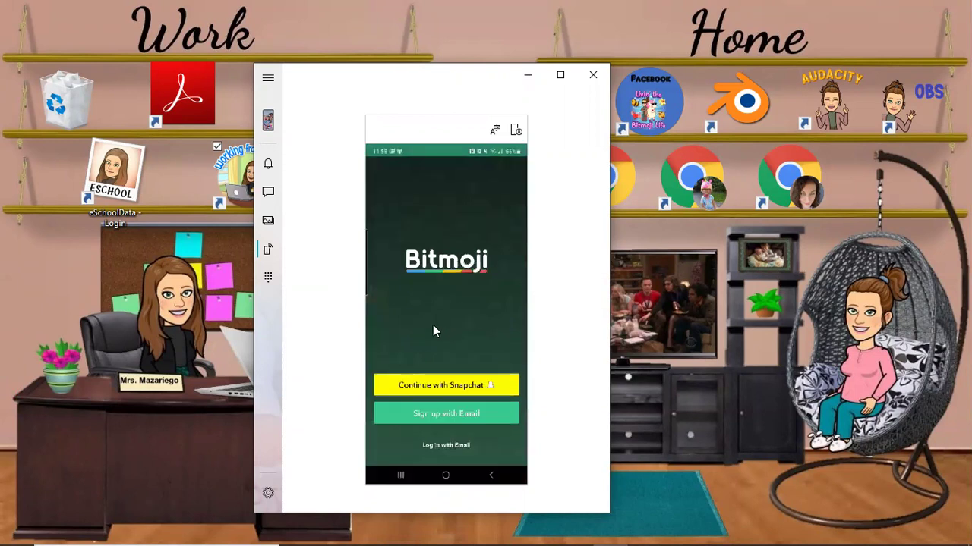
click(451, 446)
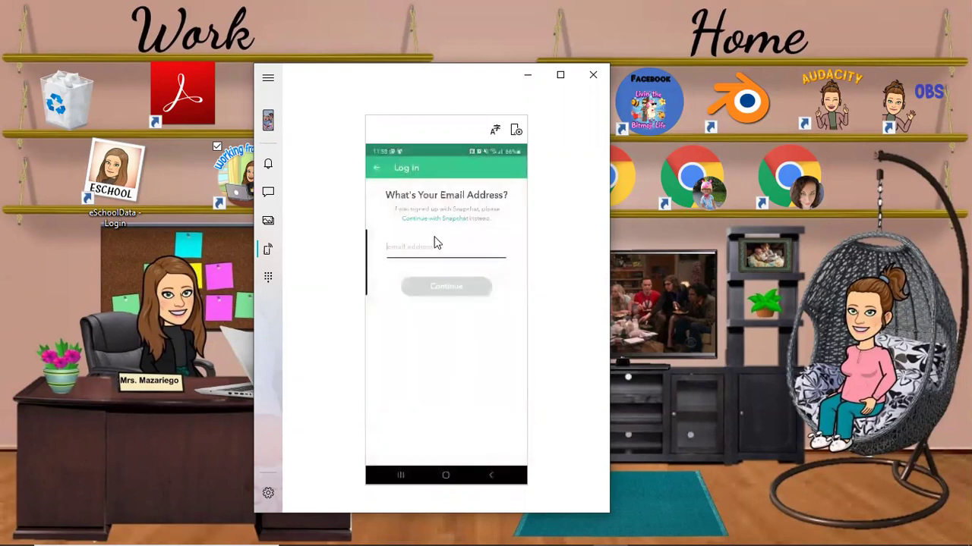
click(424, 253)
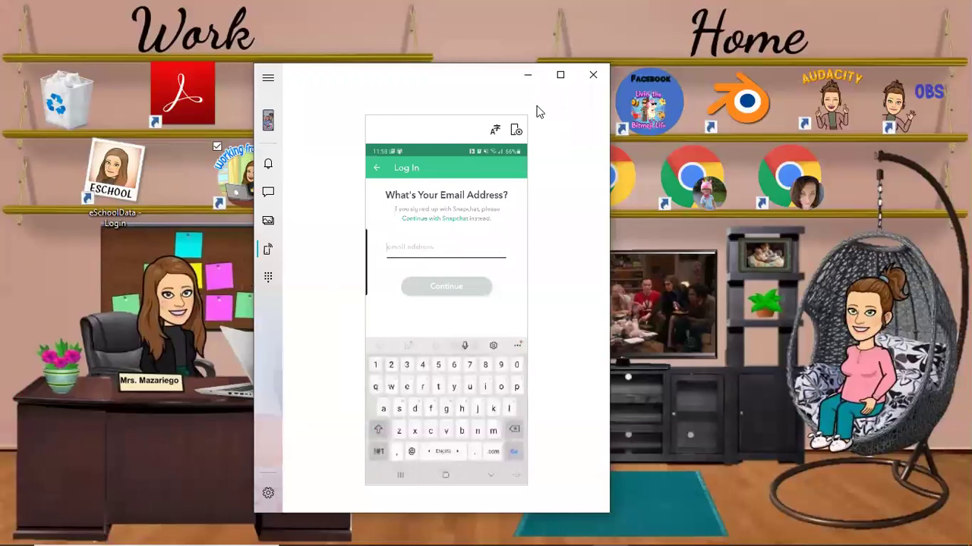
click(528, 75)
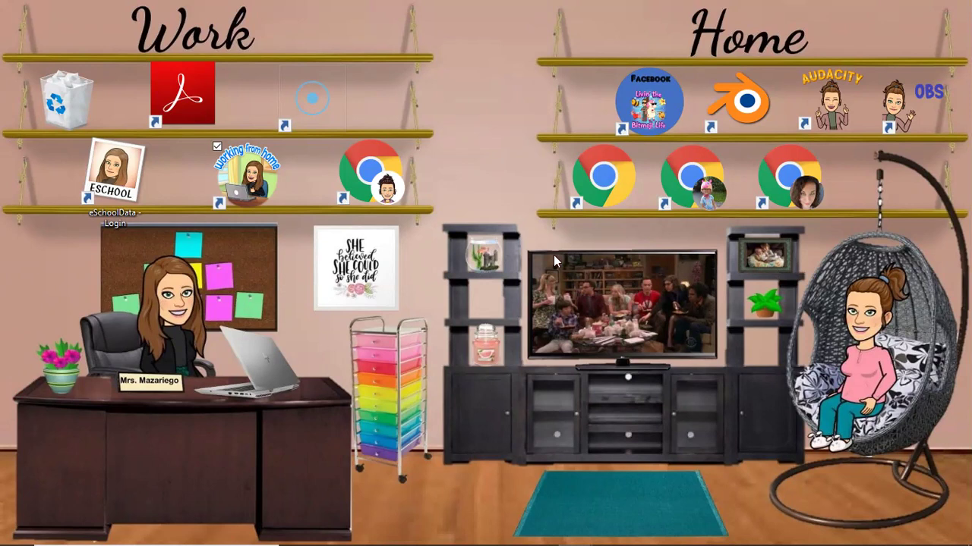
Restore Your Phone and have Bitmoji send a Magic Link to the account email
mouse_move(575, 535)
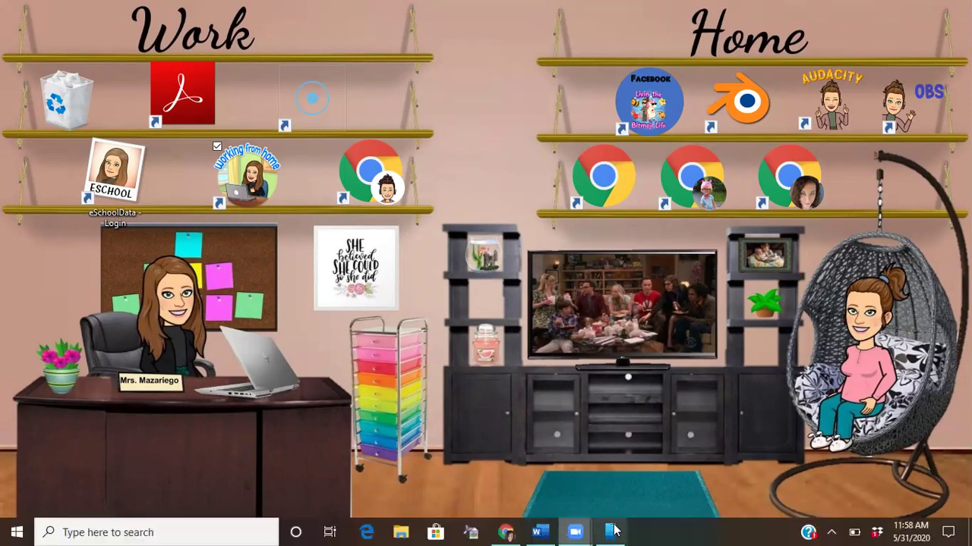
mouse_move(615, 530)
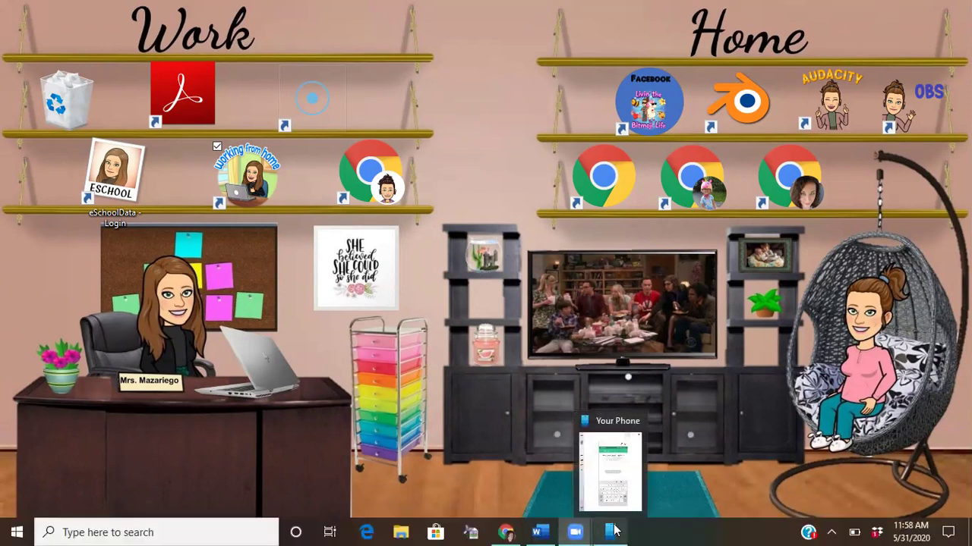
click(614, 531)
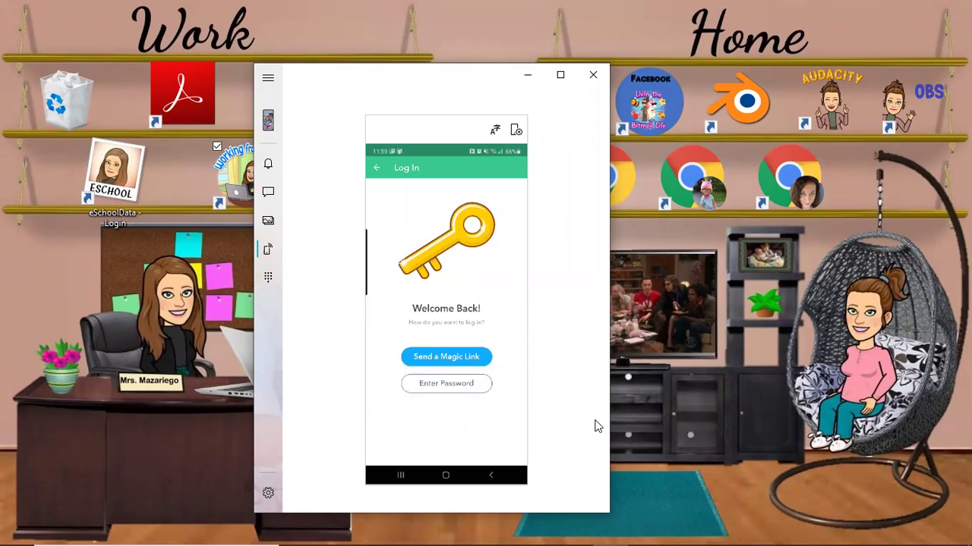
click(447, 361)
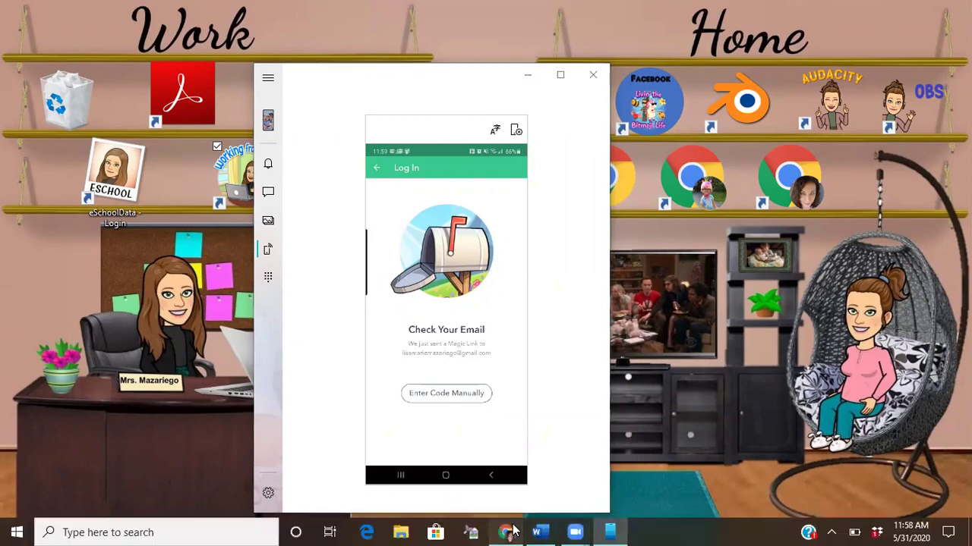
Open the 'Log into Bitmoji' email in Gmail and follow its Log In link to the Magic Code page
click(507, 532)
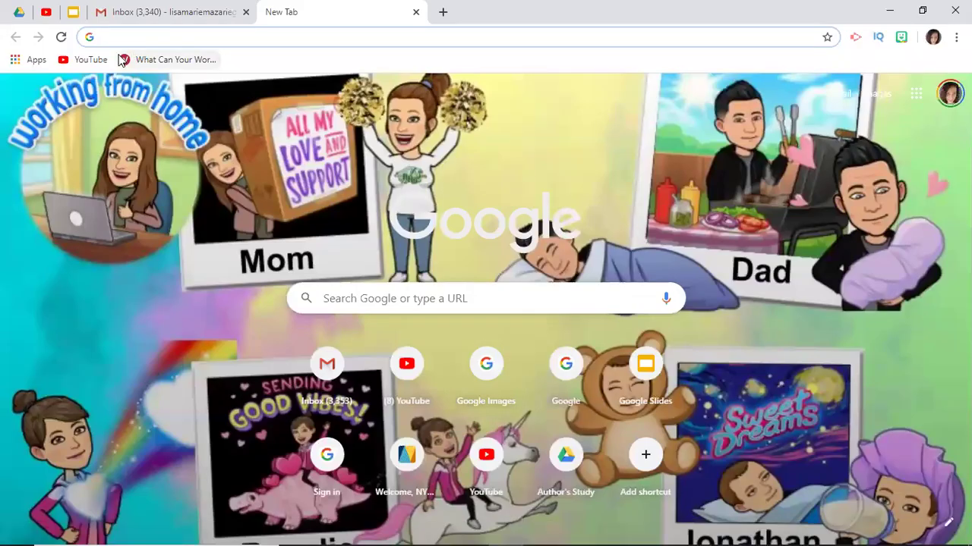
click(149, 17)
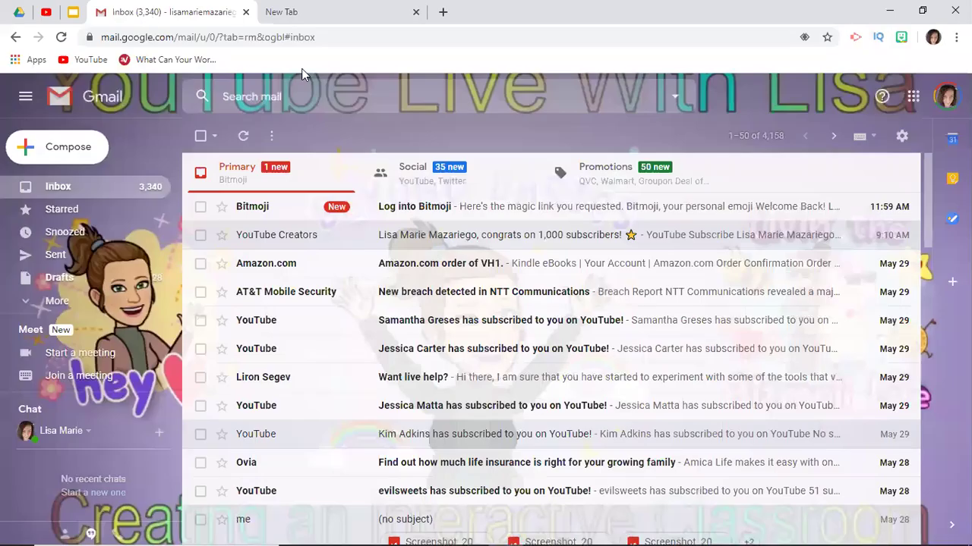
click(422, 211)
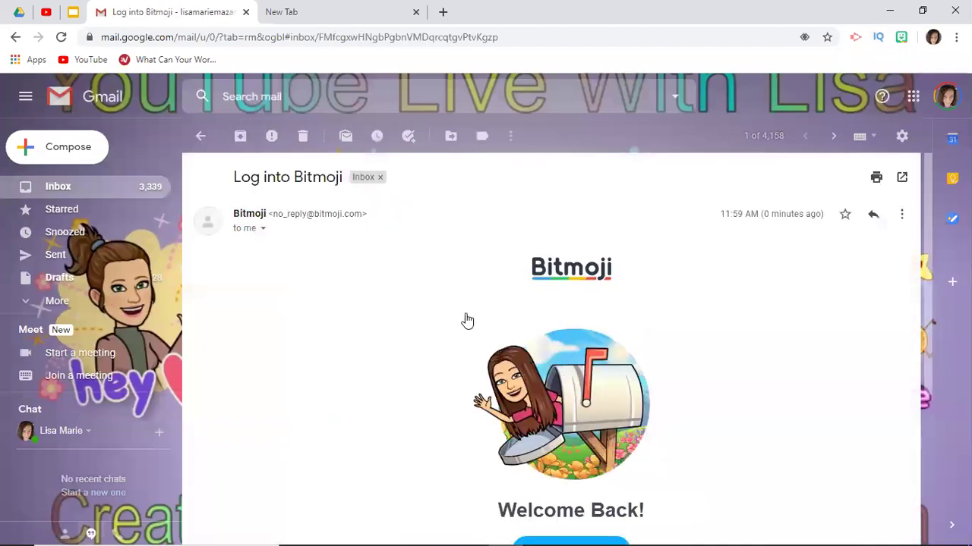
scroll(466, 321, down, 1)
scroll(521, 364, down, 2)
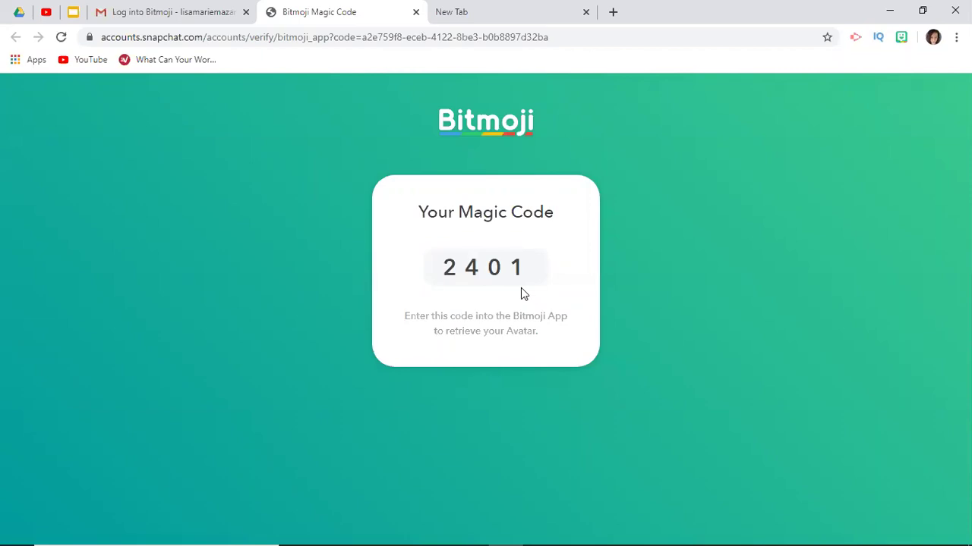
mouse_move(545, 530)
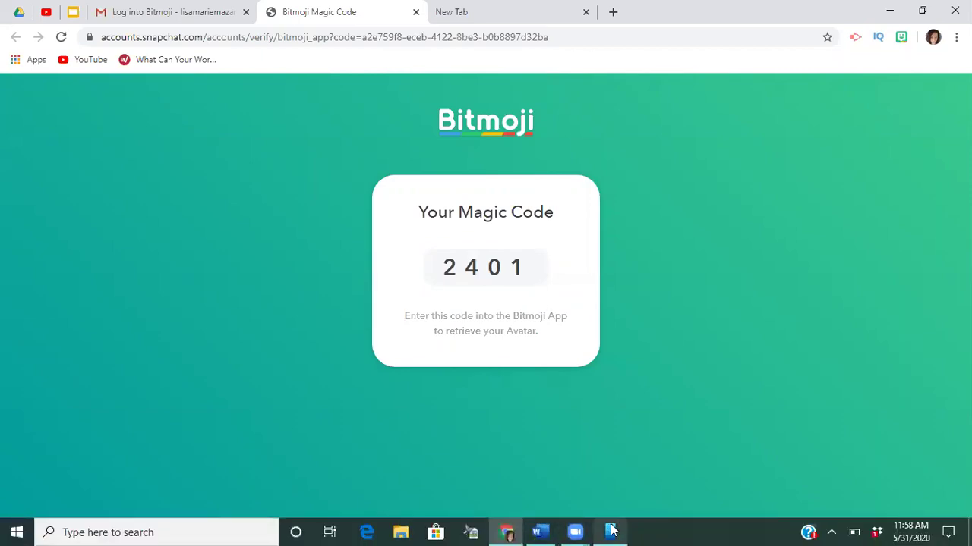
mouse_move(612, 531)
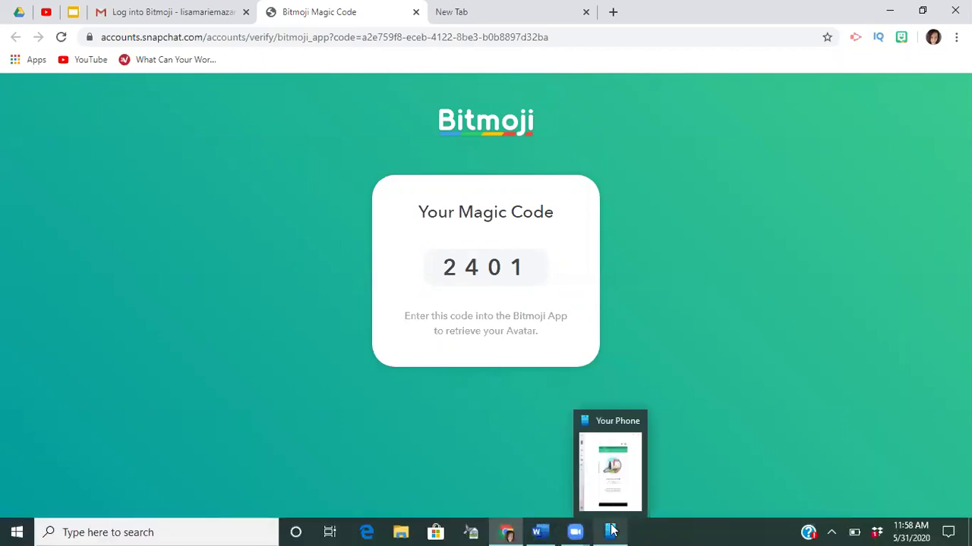
Enter the four-digit magic code manually in Bitmoji on the mirrored phone to sign in
click(612, 531)
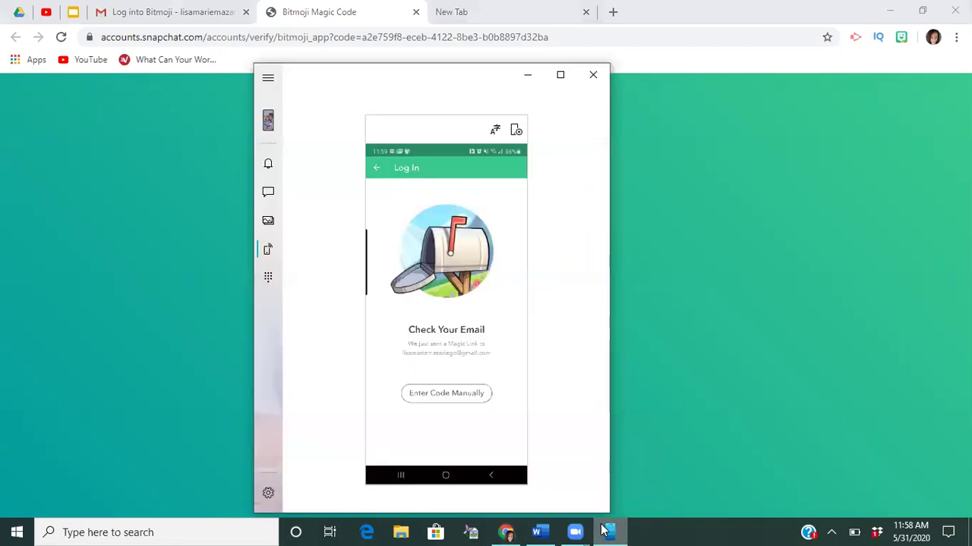
click(450, 394)
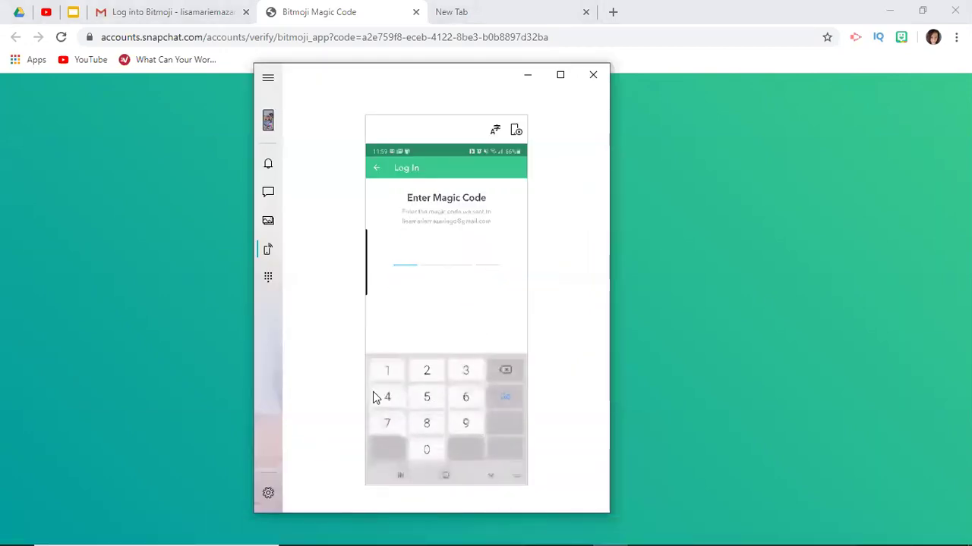
click(427, 370)
click(390, 396)
click(426, 450)
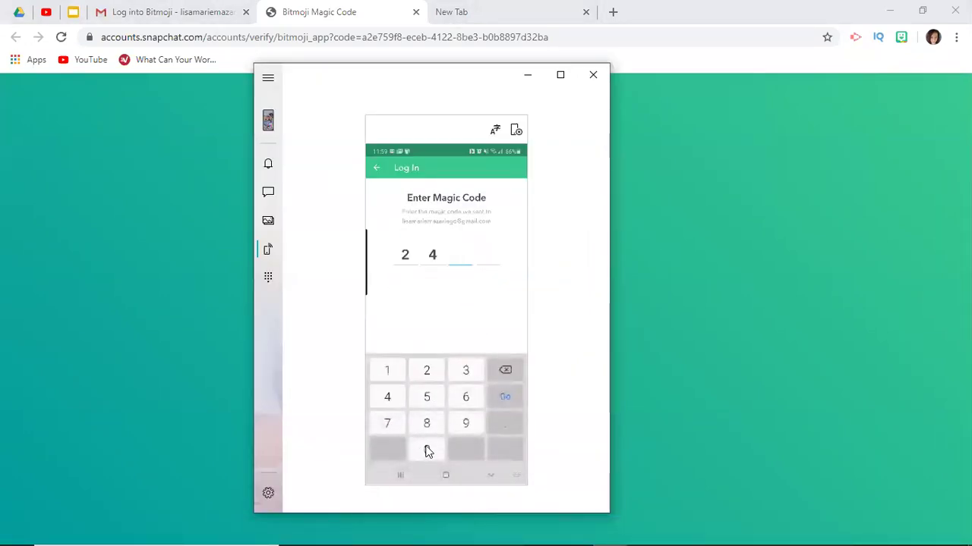
click(389, 370)
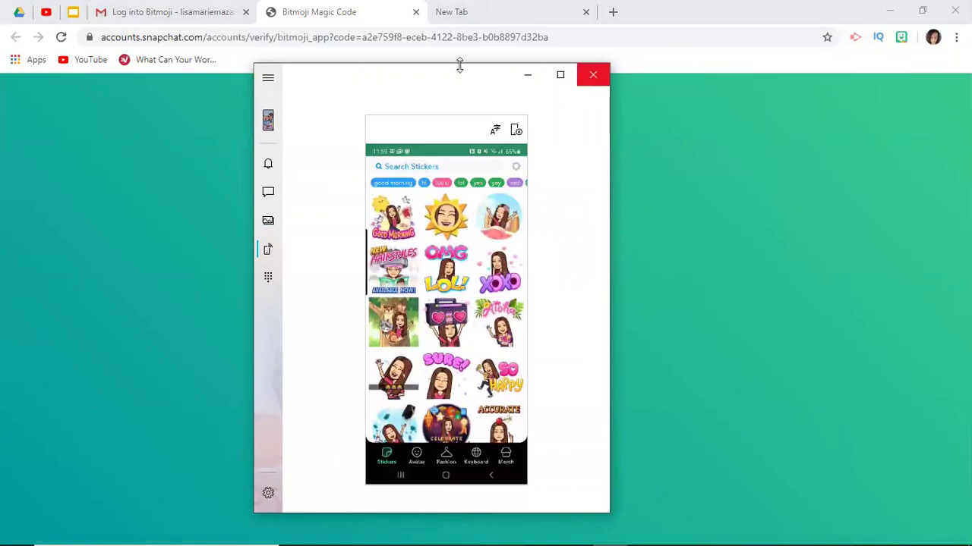
Go back to the Gmail inbox and start a new blank message
click(119, 13)
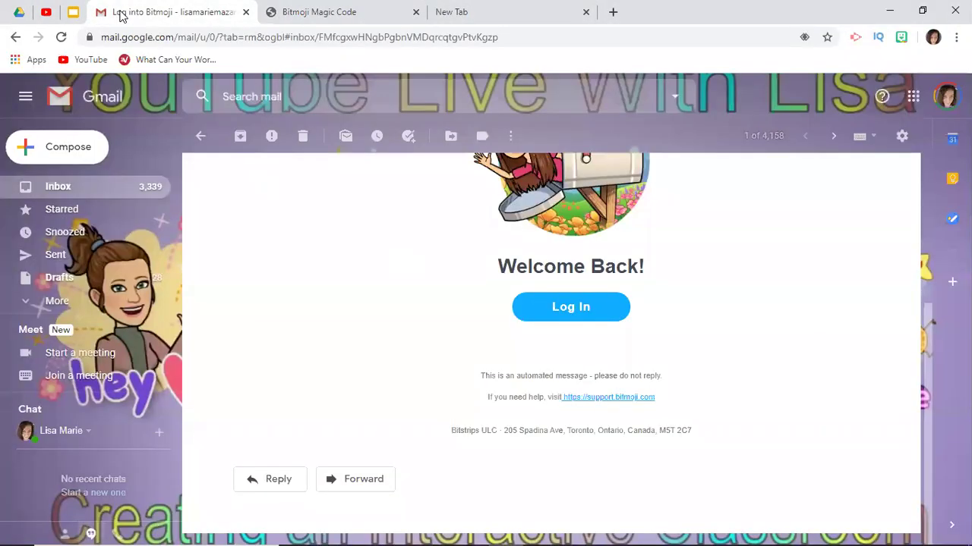
click(63, 189)
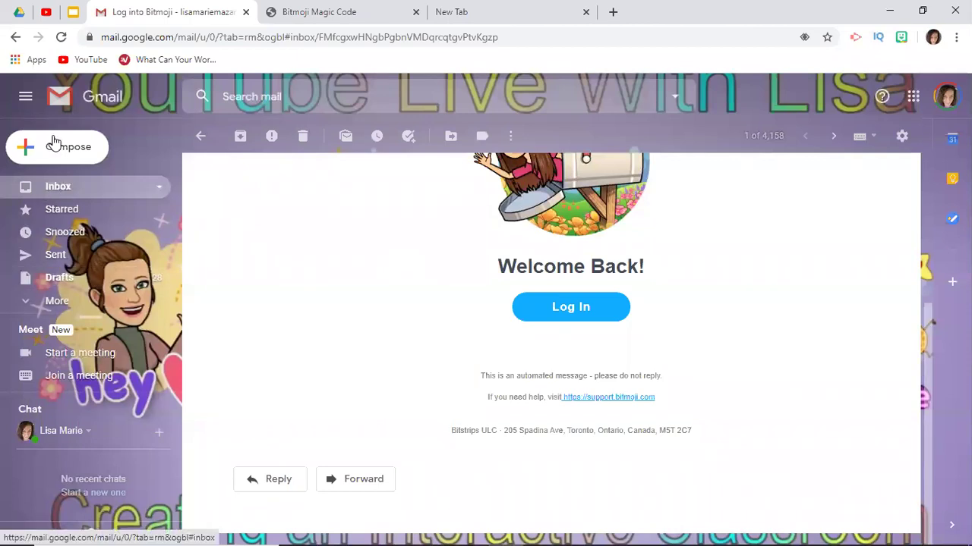
click(60, 148)
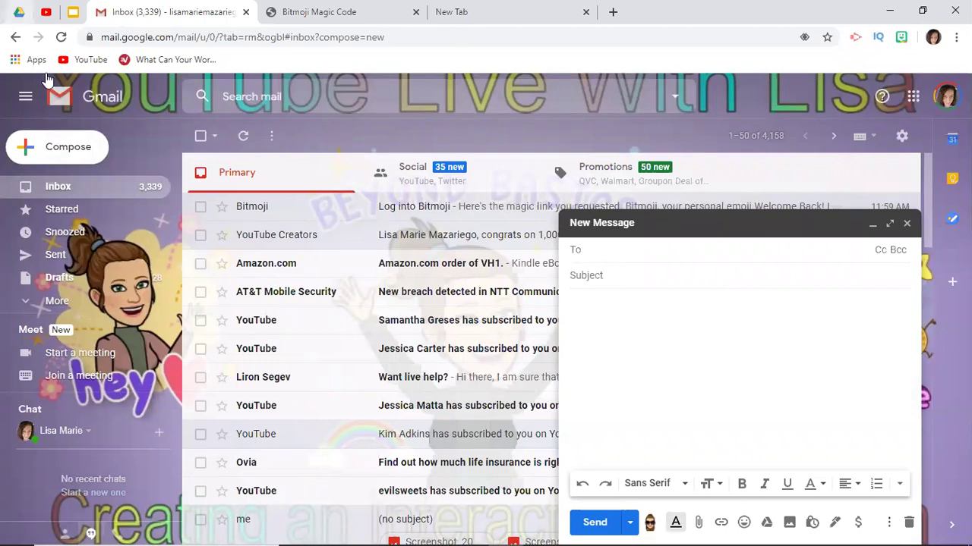
Dismiss Bitmoji's avatar loading error and reload Gmail
click(689, 498)
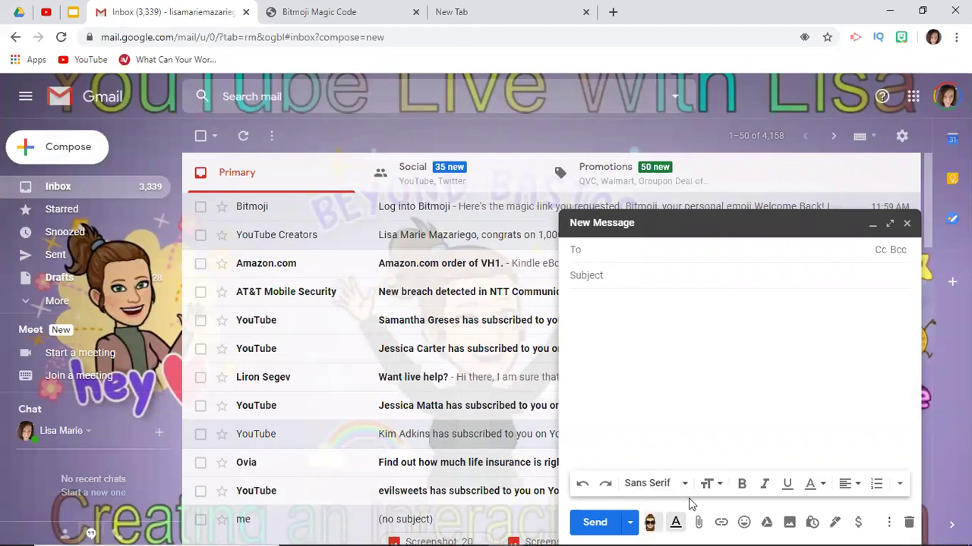
click(486, 400)
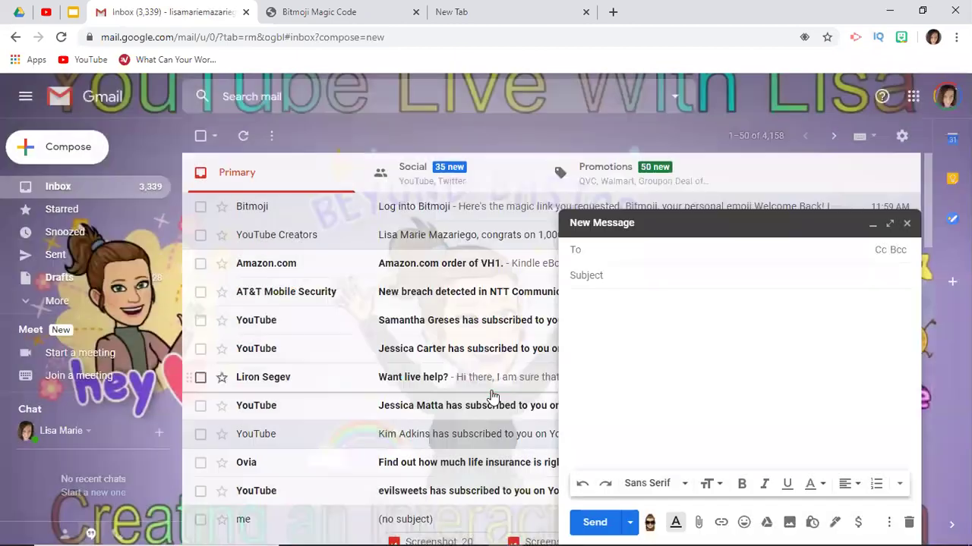
click(60, 38)
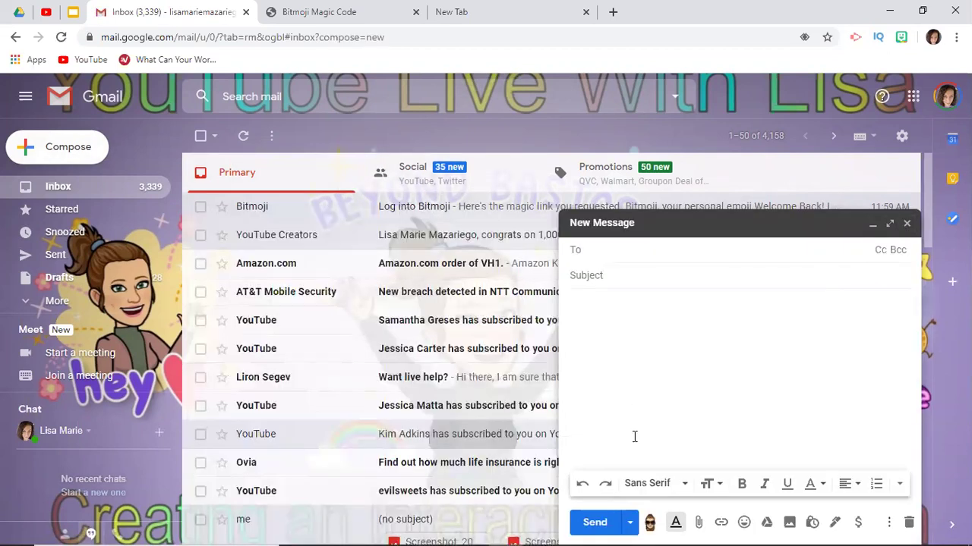
Insert the good morning Bitmoji, then search 'pose' and insert the confetti sticker
click(649, 522)
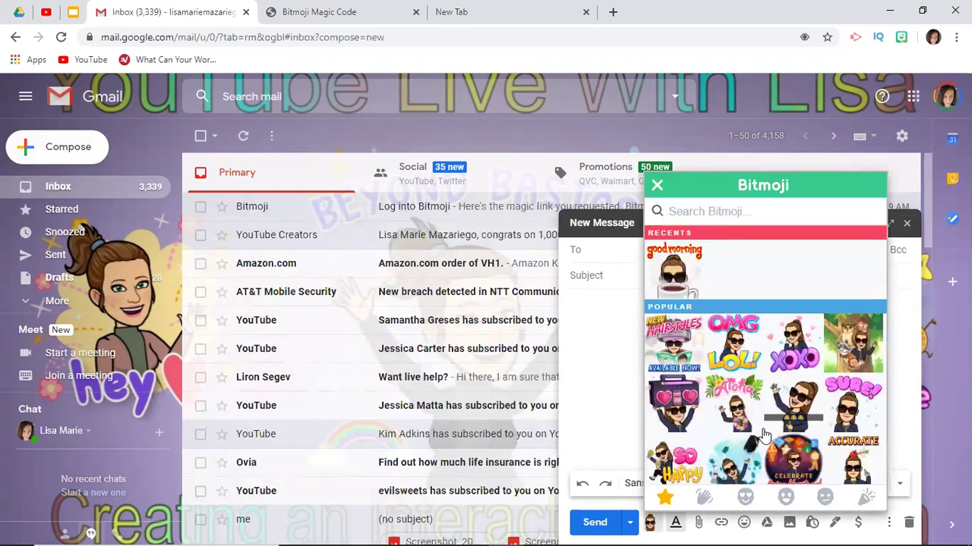
click(683, 280)
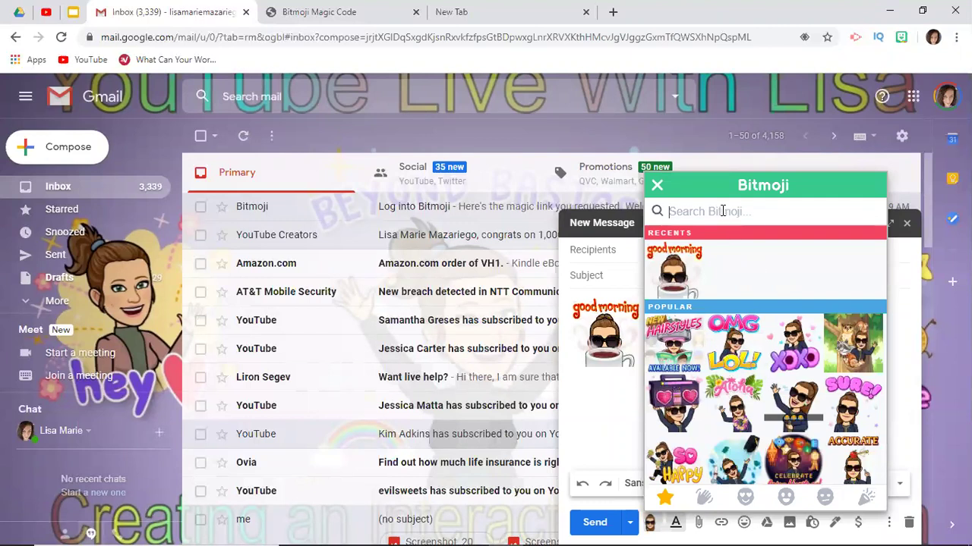
text(pose)
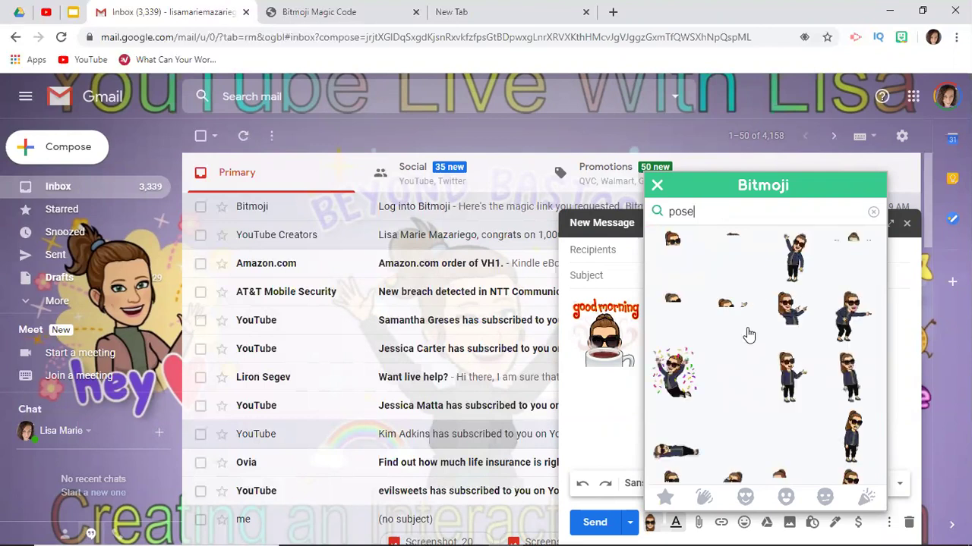
click(674, 374)
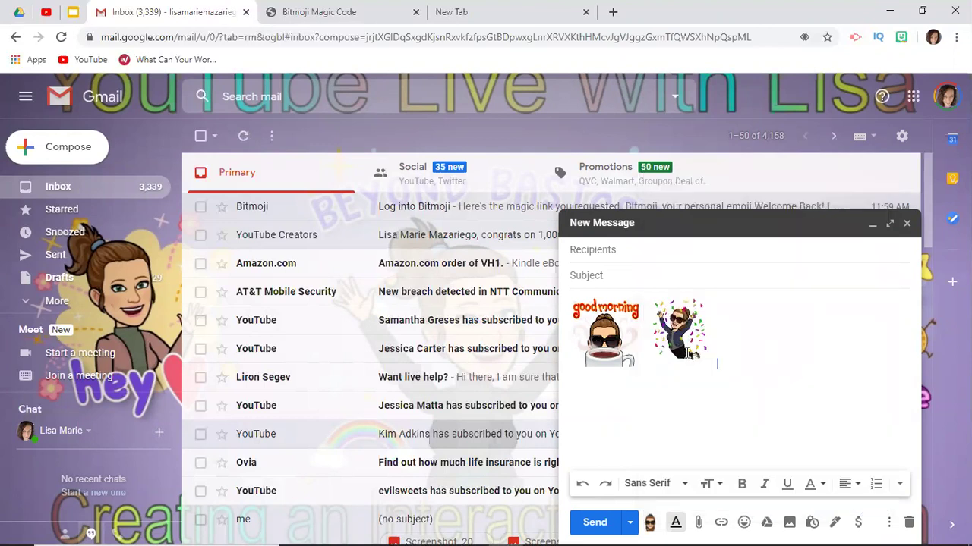